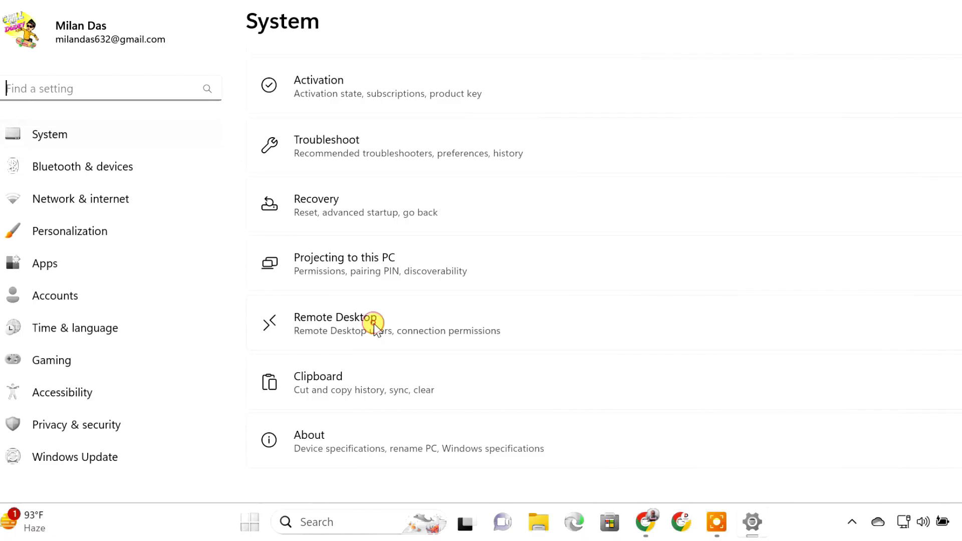
Turn Remote Desktop on, confirm it, and view the remote users list and account details.
left_click(391, 365)
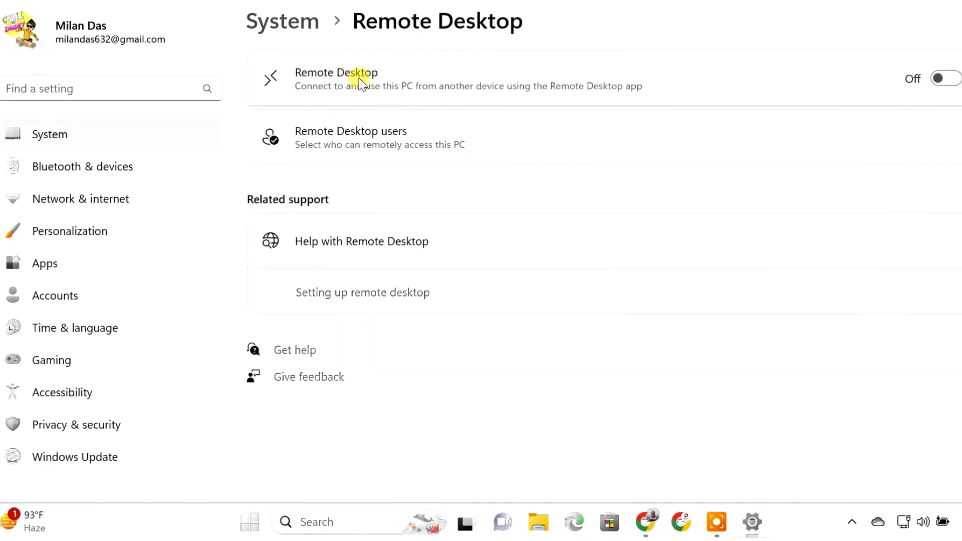
left_click(929, 83)
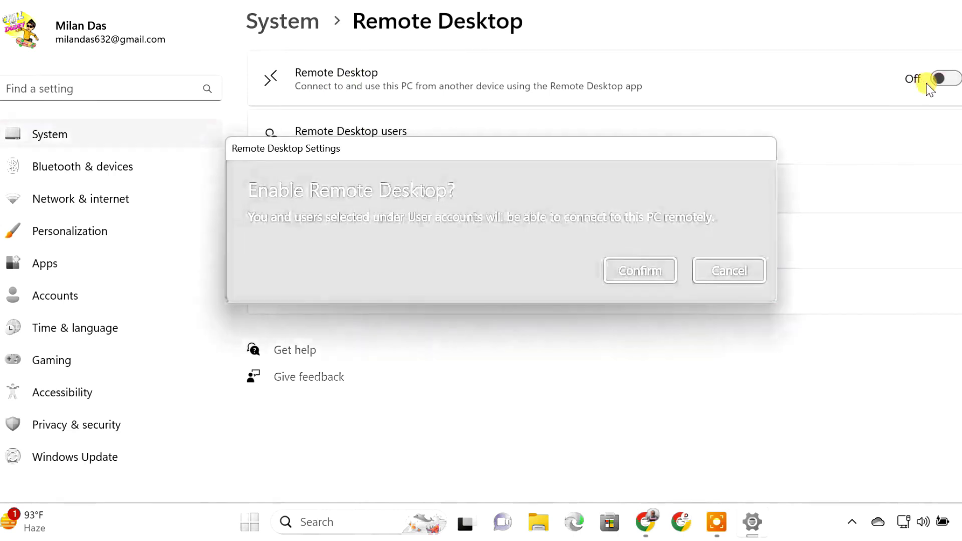
left_click(657, 270)
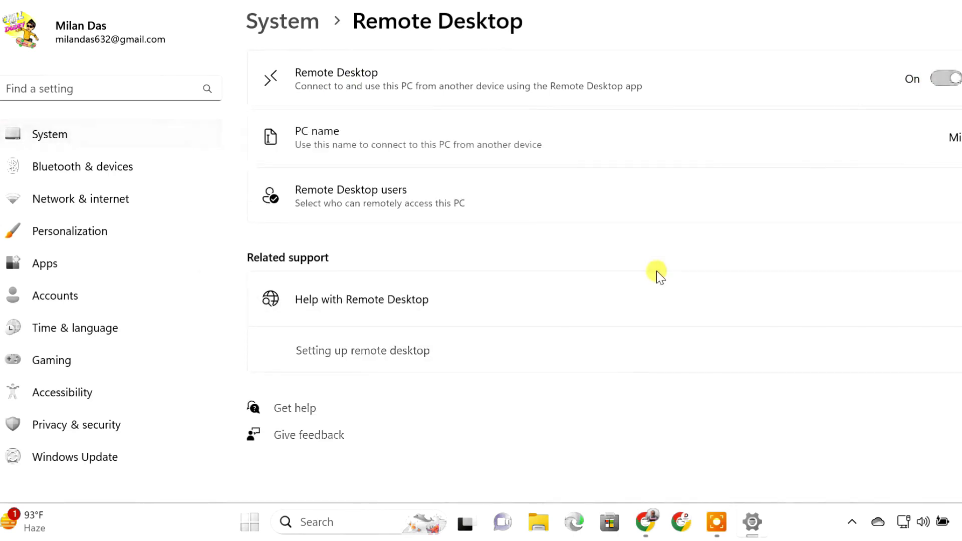
left_click(412, 203)
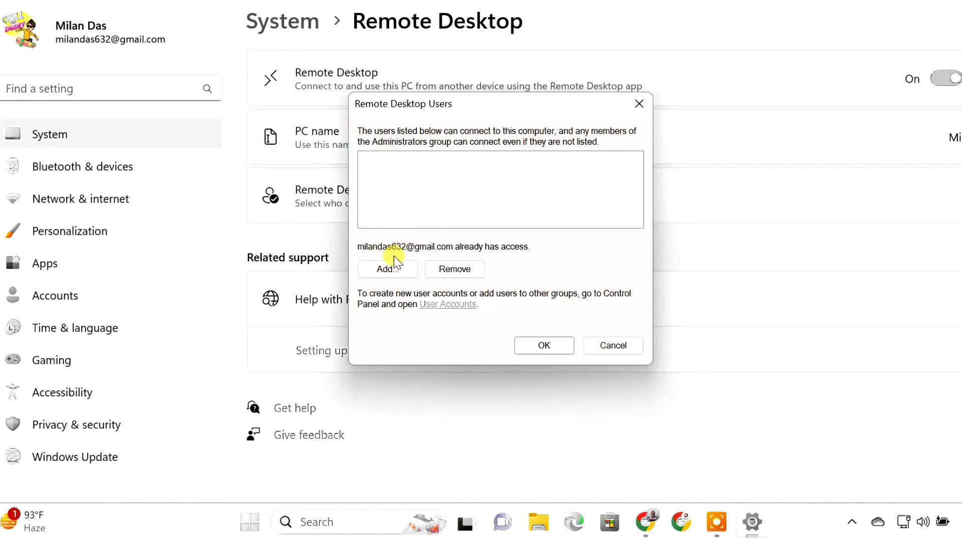
left_click(441, 306)
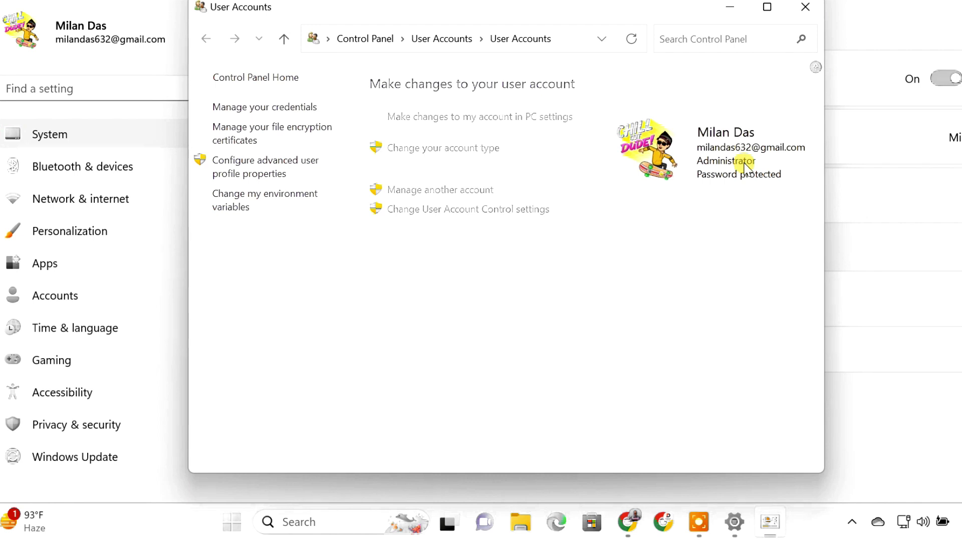
Close the user account and Remote Desktop Users windows, then close Settings.
left_click(805, 6)
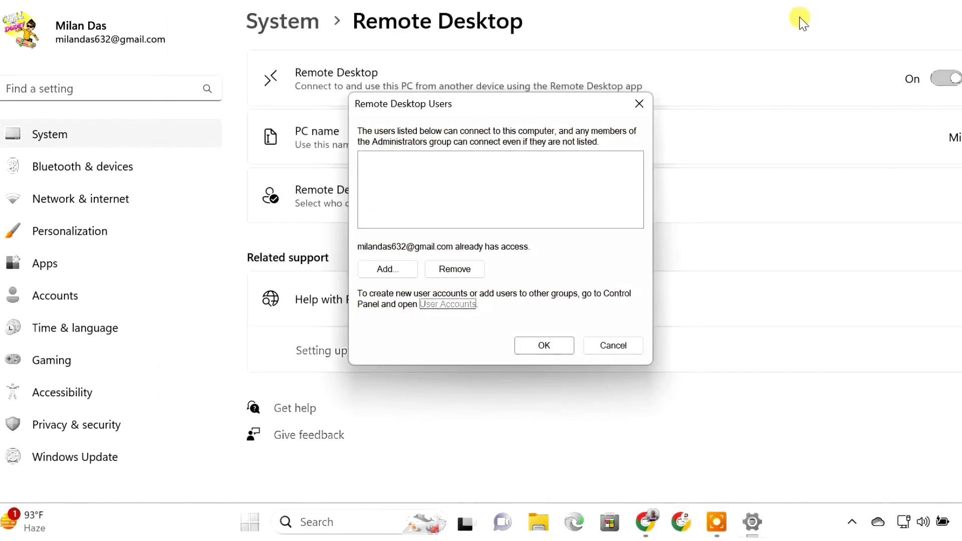
left_click(640, 104)
key("alt+F4")
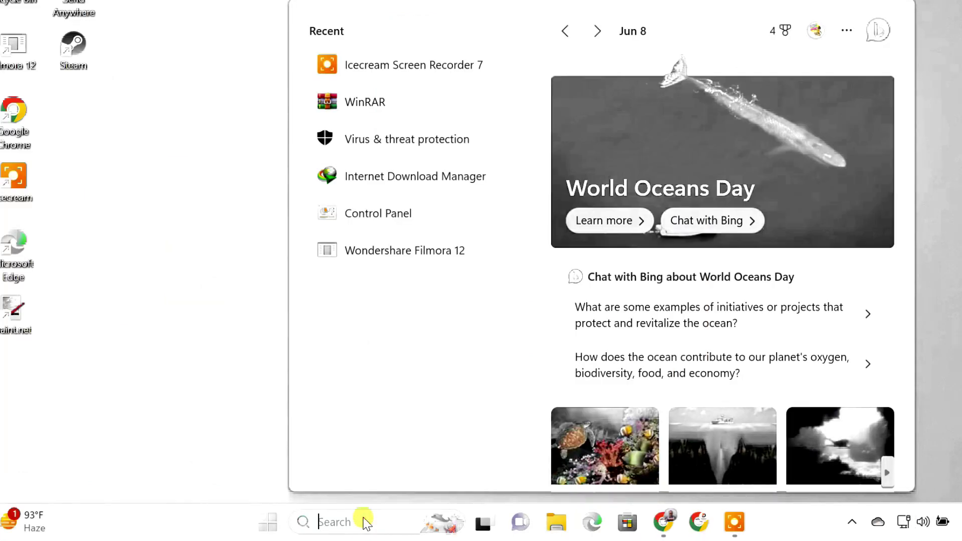
Search Windows for 'cmd'.
type("cmd")
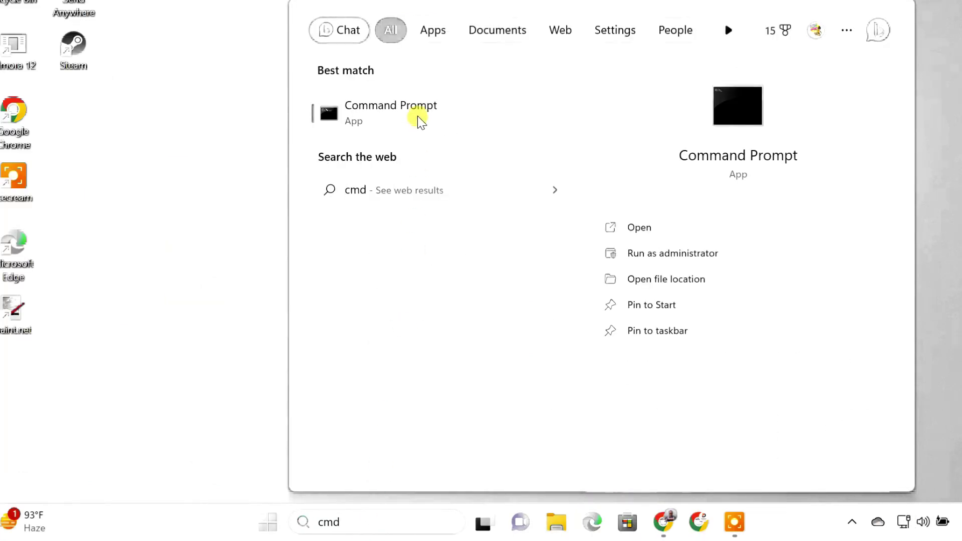
Run ipconfig in an administrator Command Prompt and select the IPv4 address 192.168.0.103.
right_click(417, 116)
left_click(469, 142)
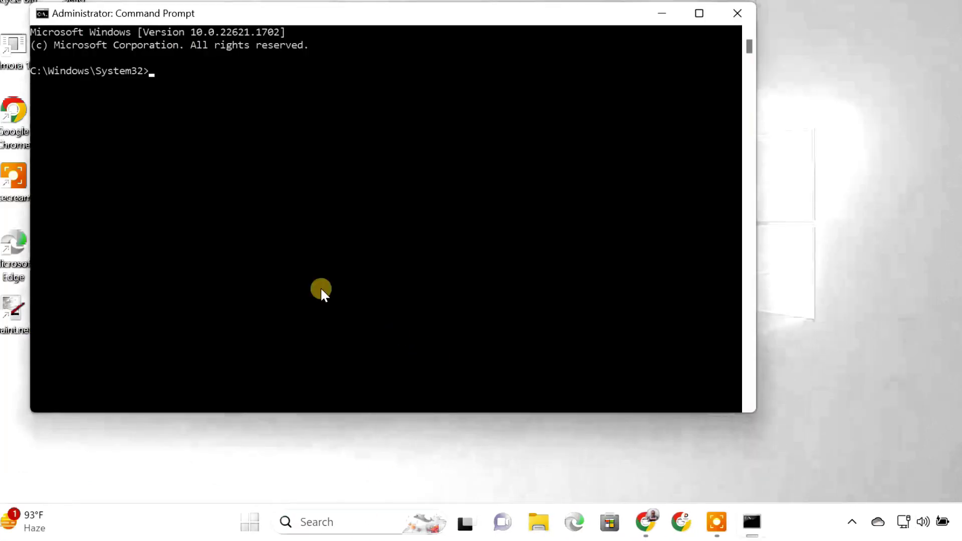
type("i")
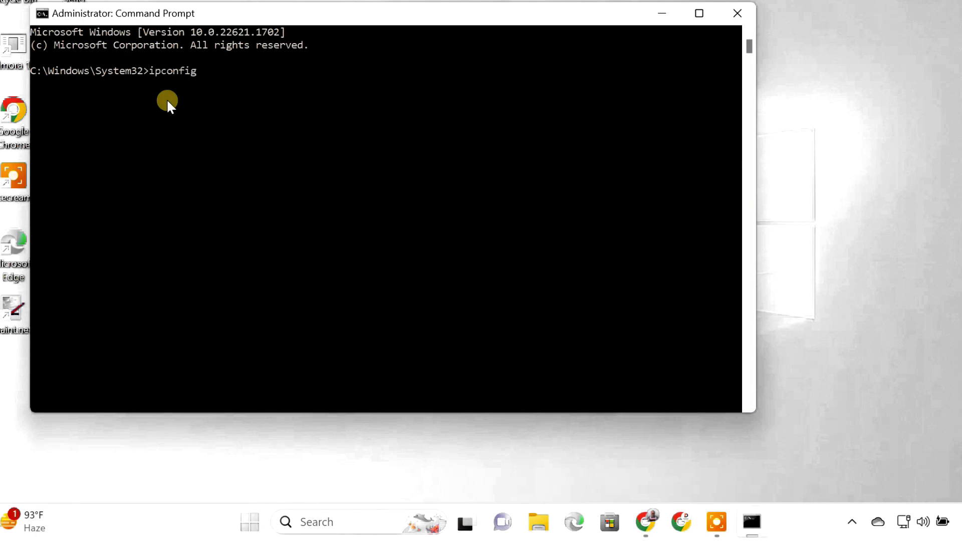
type("pconfig")
key("Return")
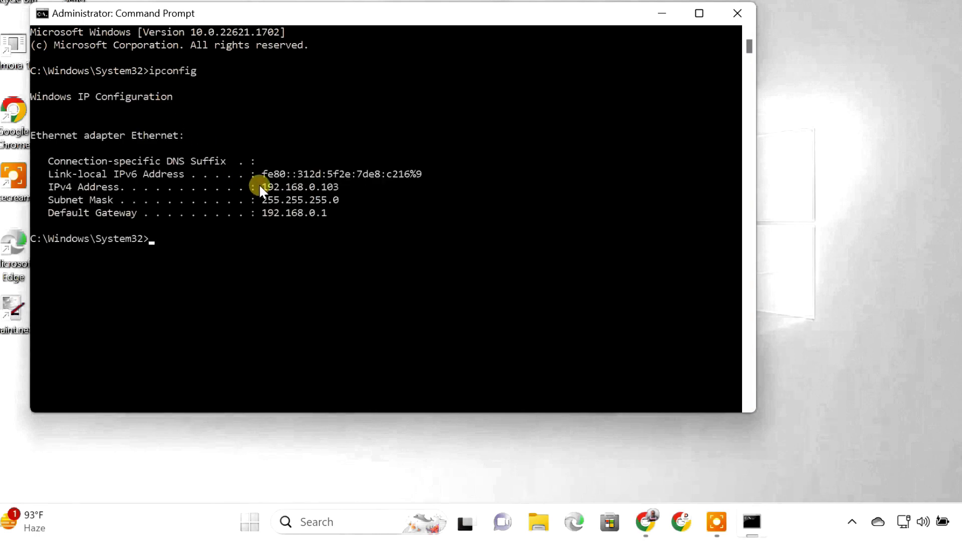
left_click_drag(260, 187, 339, 188)
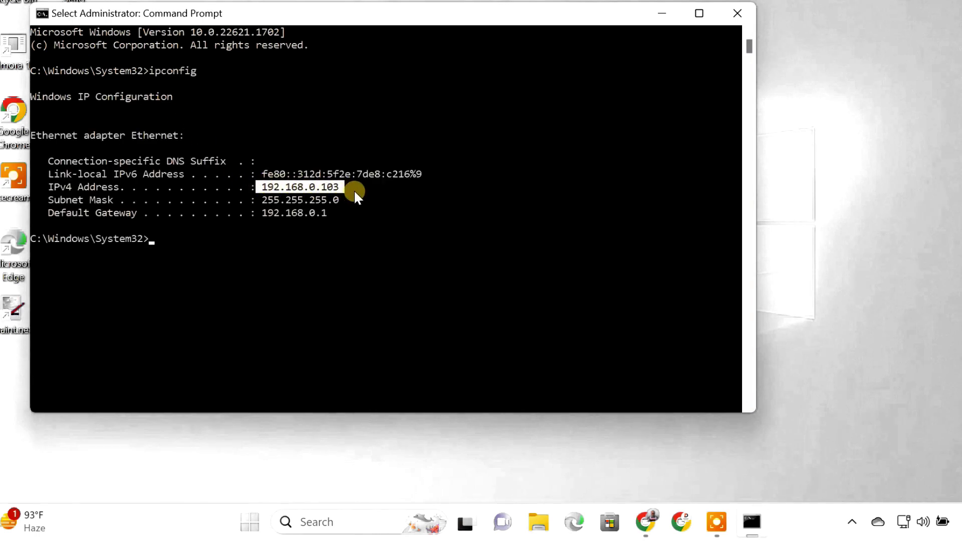
left_click(658, 21)
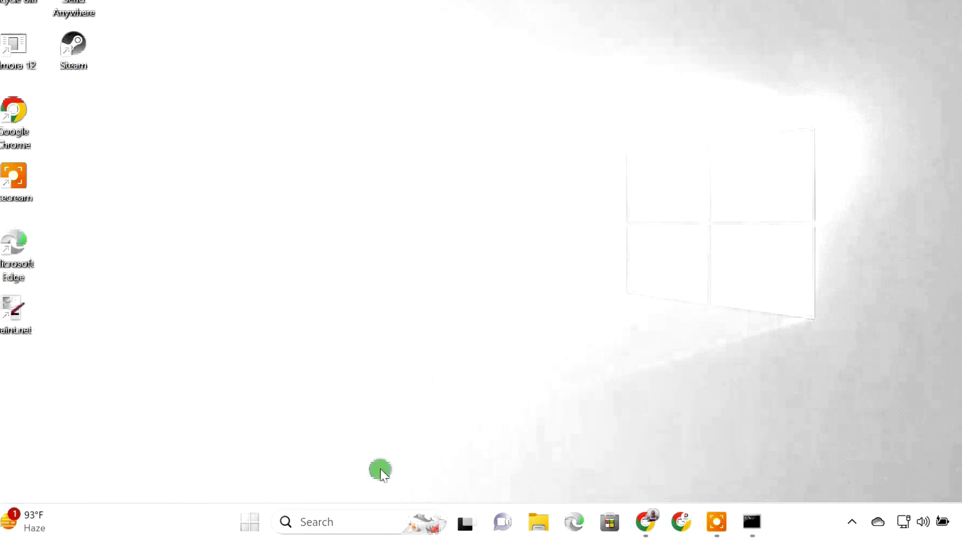
Open the Ethernet adapter's TCP/IPv4 properties from Network Connections.
left_click(357, 520)
type("network")
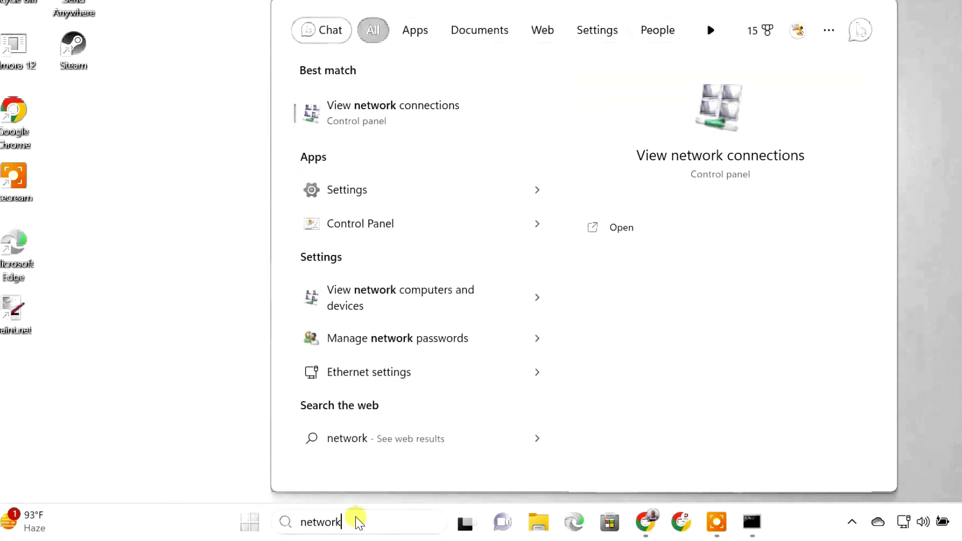
left_click(440, 116)
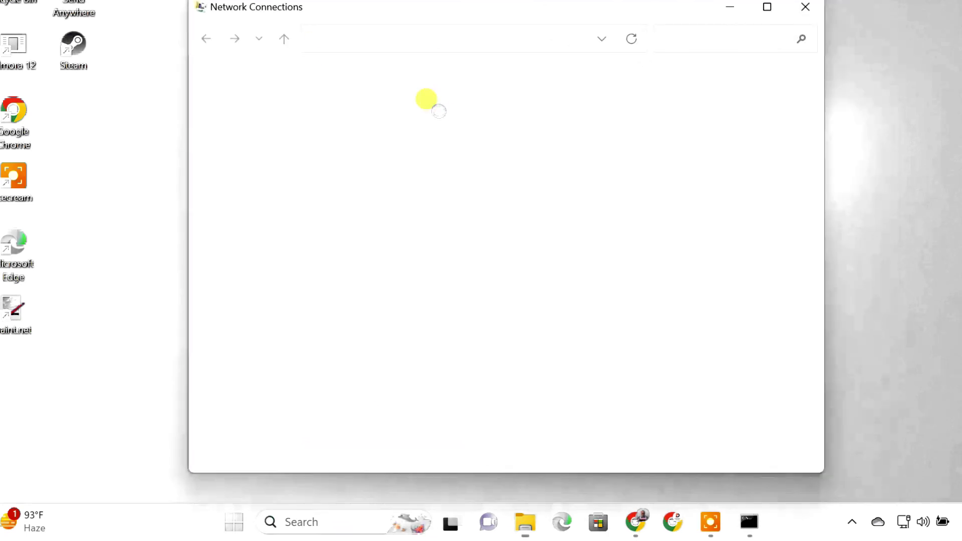
left_click(284, 126)
right_click(281, 123)
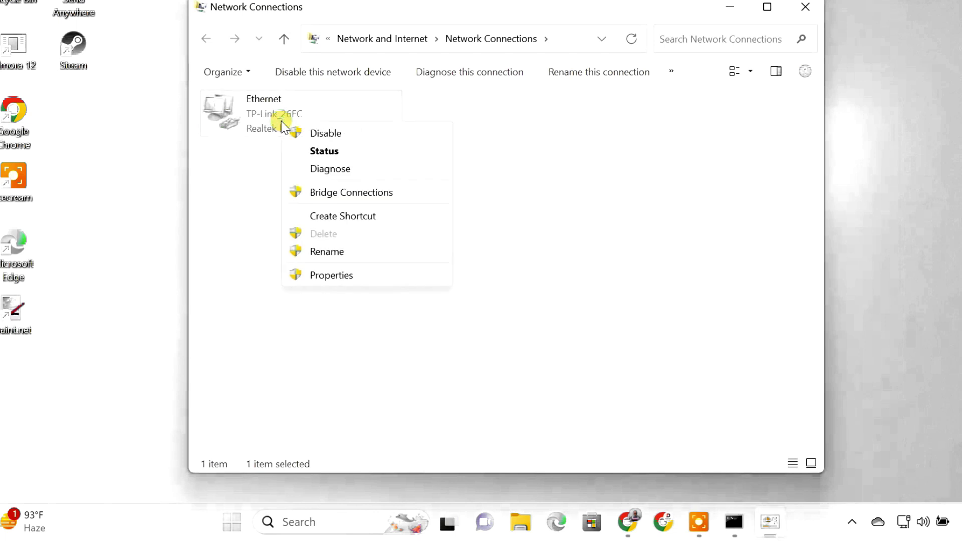
left_click(340, 274)
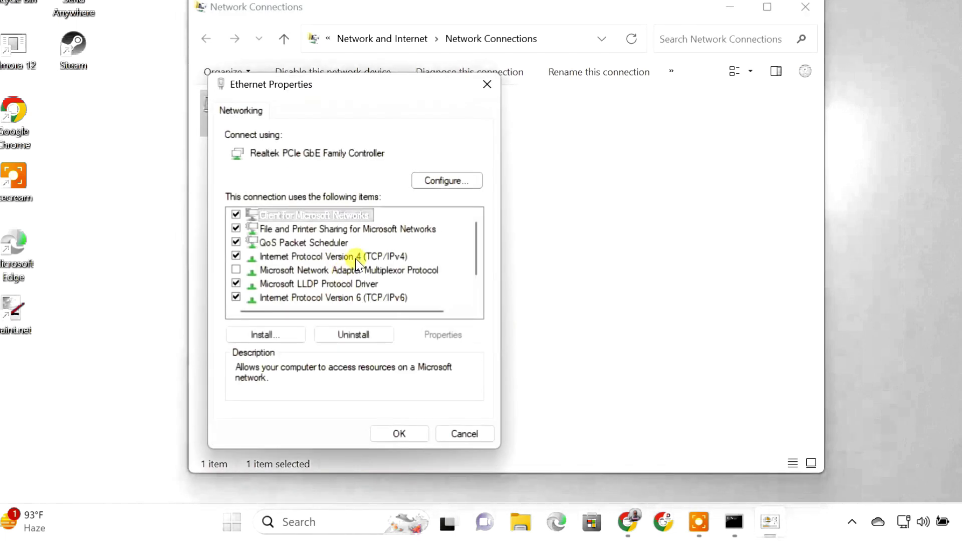
left_click(360, 253)
left_click(437, 334)
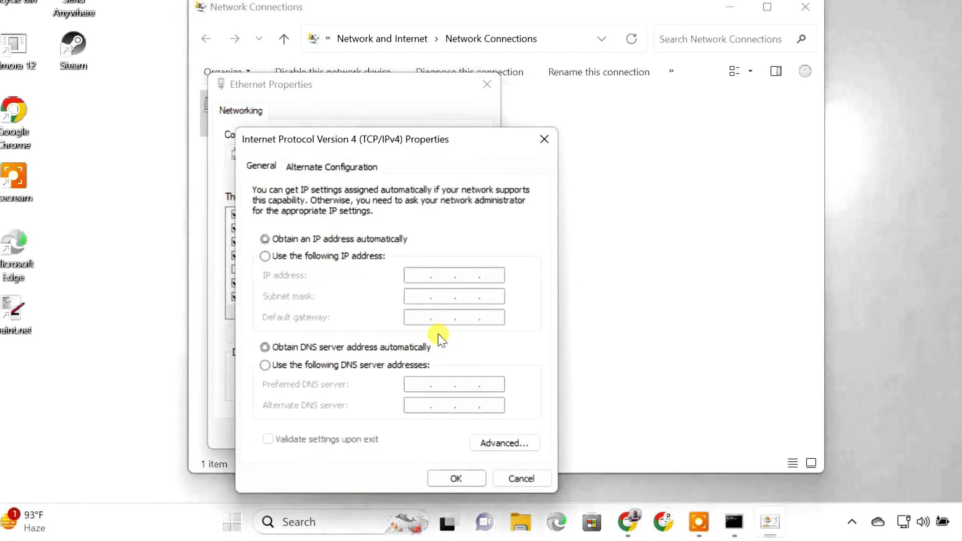
Set static IP 192.168.0.103, mask 255.255.255.0, gateway 192.168.0.1, DNS 8.8.8.8 and 8.8.4.4.
left_click(276, 263)
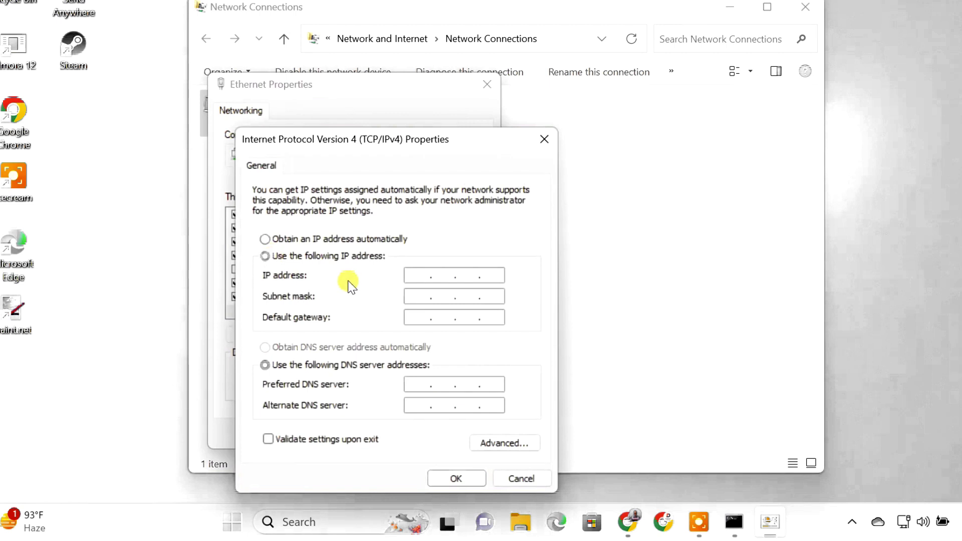
type("192.168.0.103")
left_click(414, 296)
key("Tab")
type("192.168.0.1")
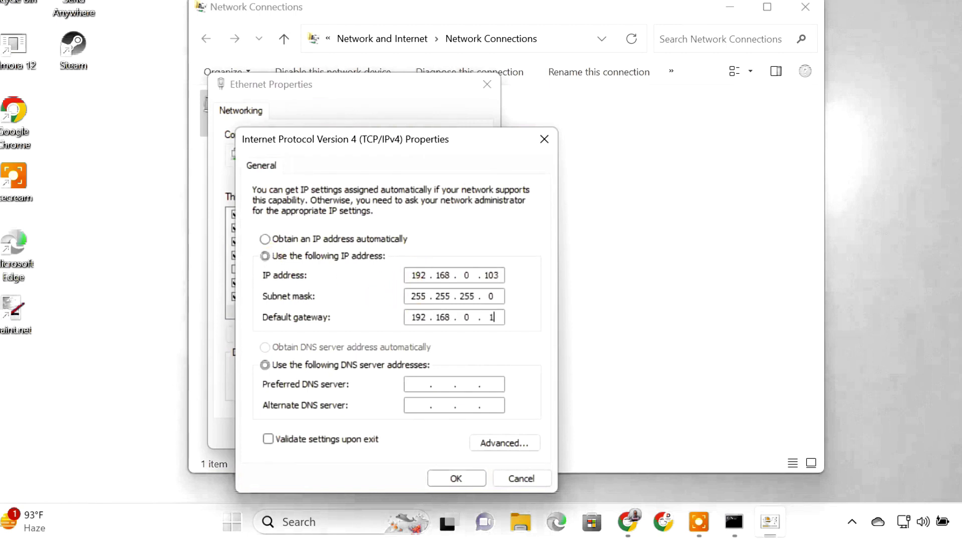
left_click(404, 391)
type("8.8.8.8")
left_click(410, 406)
type("8.8.4.4")
left_click(440, 480)
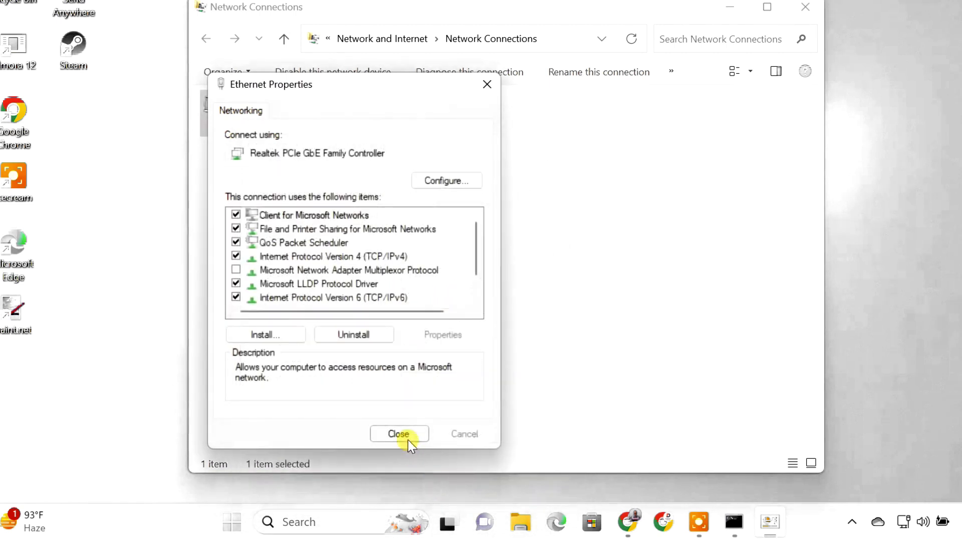
left_click(406, 438)
Log in to the router at 192.168.0.1 in Chrome using the saved password.
left_click(816, 10)
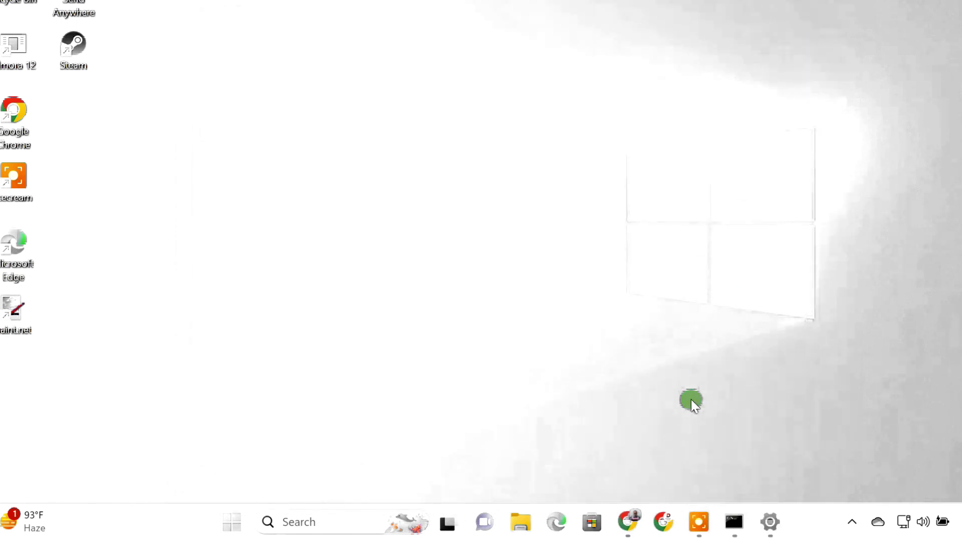
left_click(627, 524)
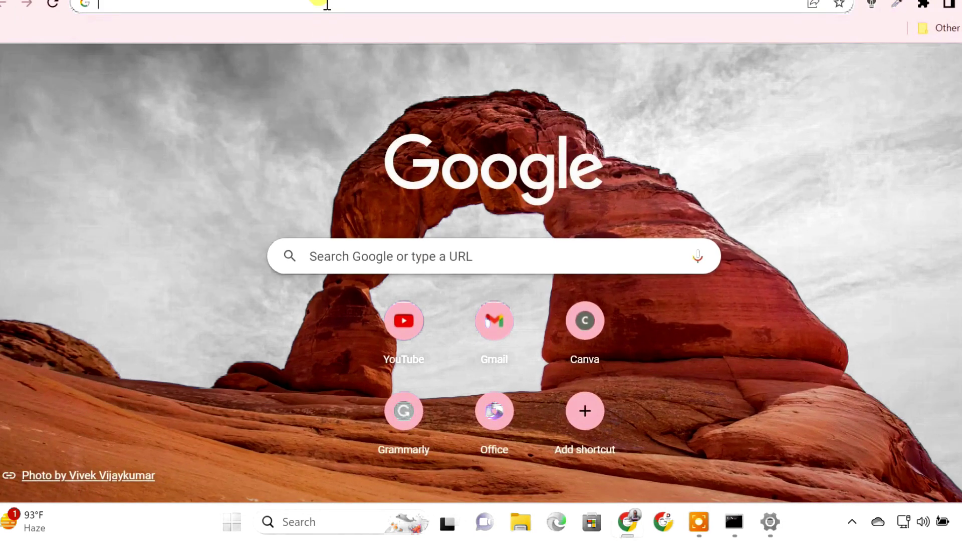
type("192.168.0.1")
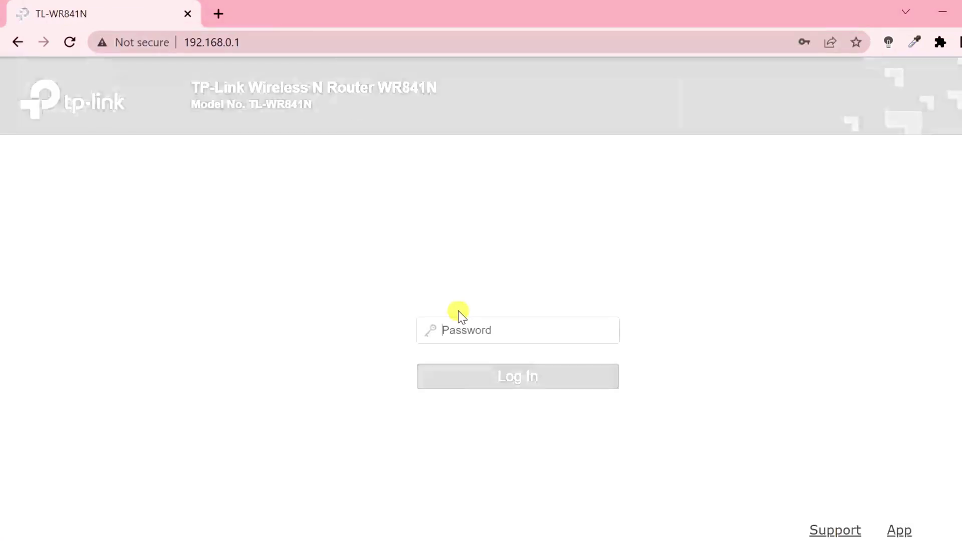
left_click(466, 326)
left_click(540, 379)
left_click(534, 378)
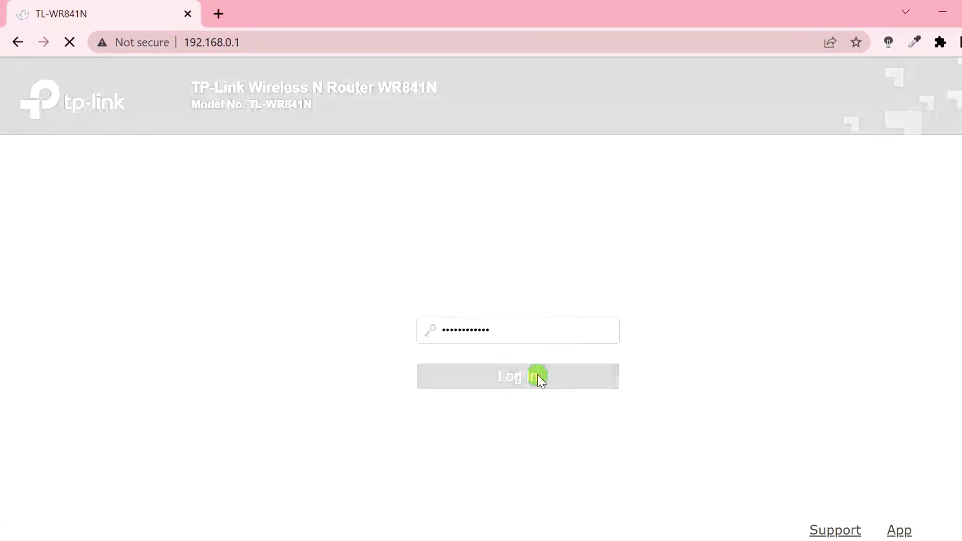
Start a new Virtual Server entry under port forwarding.
left_click(93, 287)
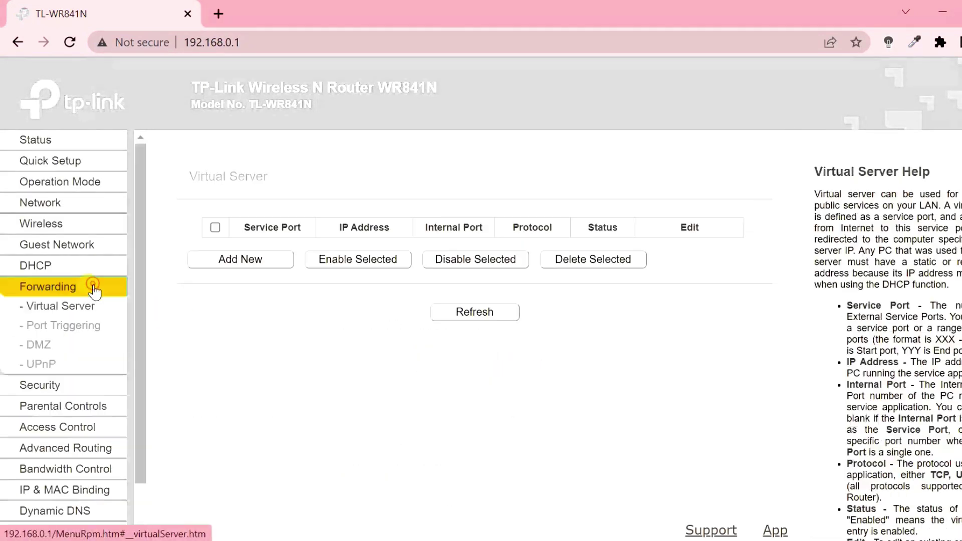
left_click(238, 261)
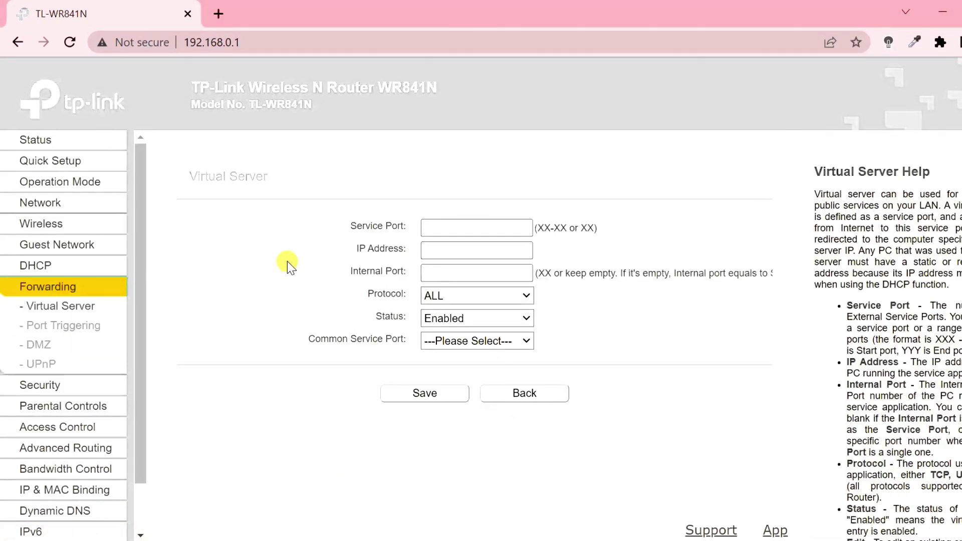
left_click(435, 227)
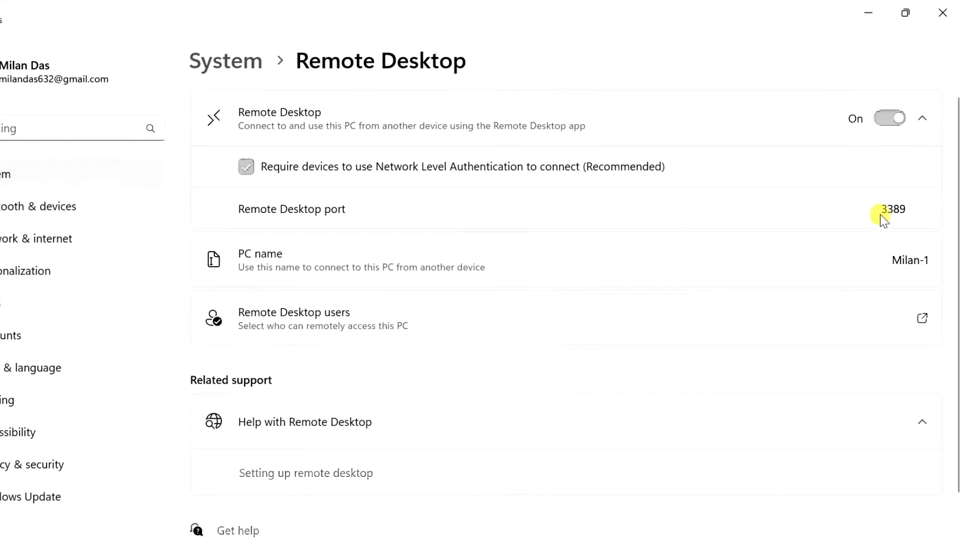
Check the IP address 192.168.0.103 in Command Prompt, then minimize it.
key("alt+Tab")
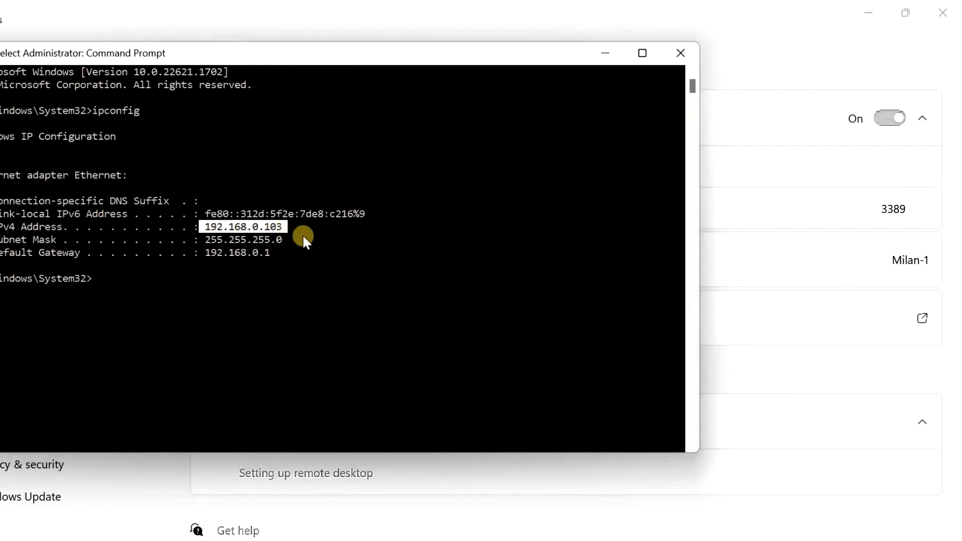
left_click(606, 53)
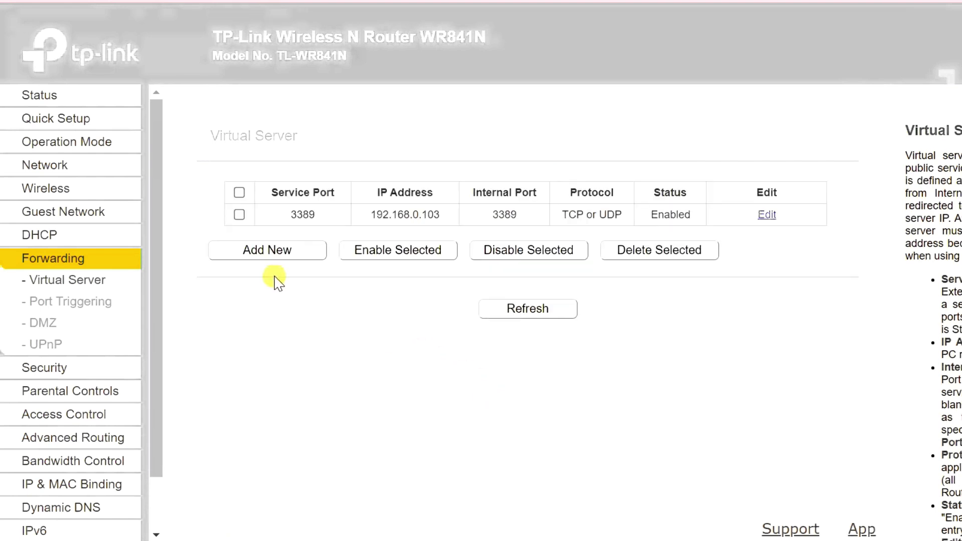
Highlight the router's public WAN IP address on the Status page.
left_click(74, 96)
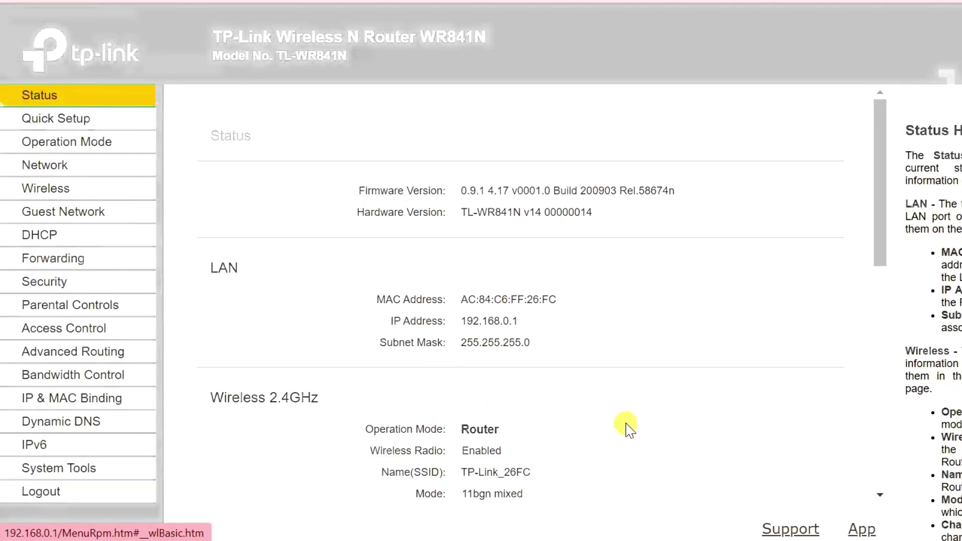
scroll(670, 486, "down", 9)
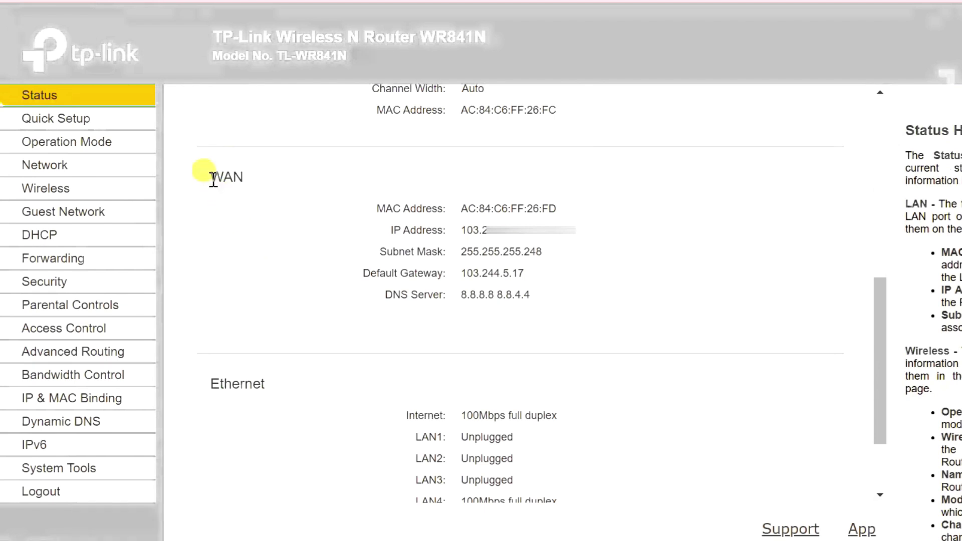
left_click_drag(213, 179, 251, 182)
left_click_drag(457, 232, 565, 246)
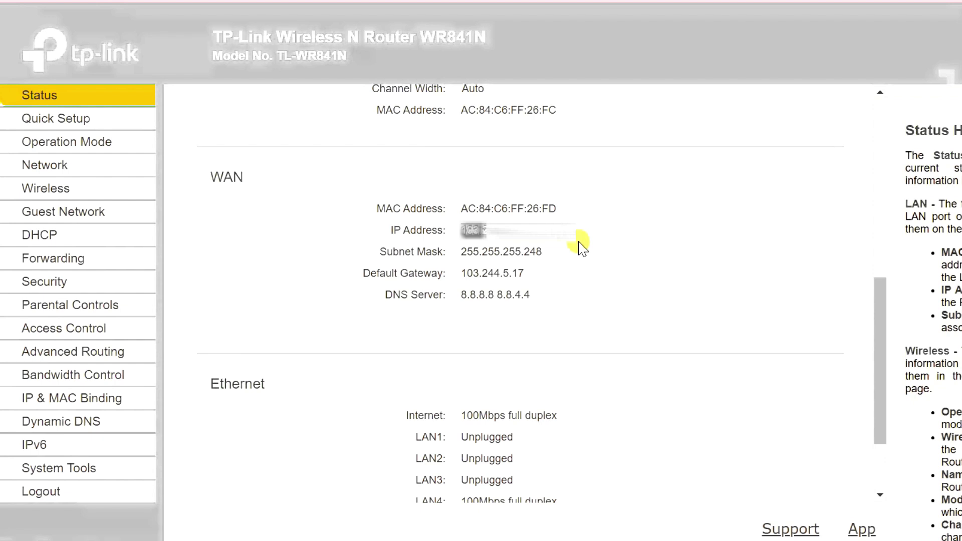
Choose No-IP as the Dynamic DNS provider and go to its registration website.
left_click(79, 424)
left_click(507, 194)
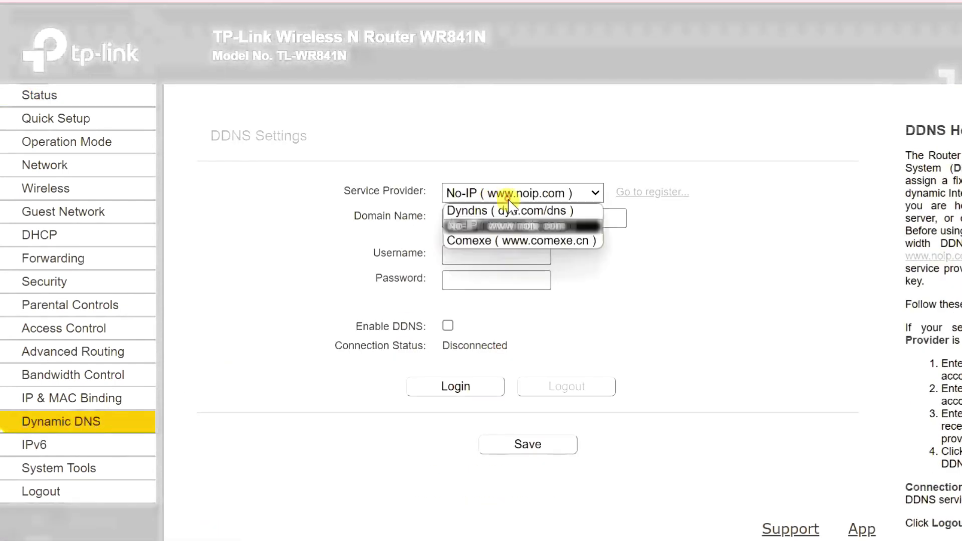
left_click(501, 232)
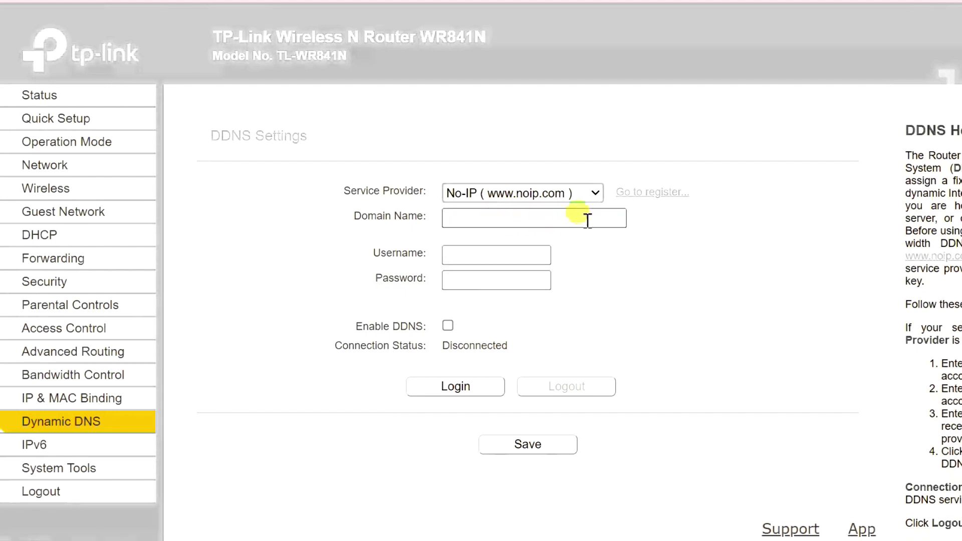
left_click(641, 193)
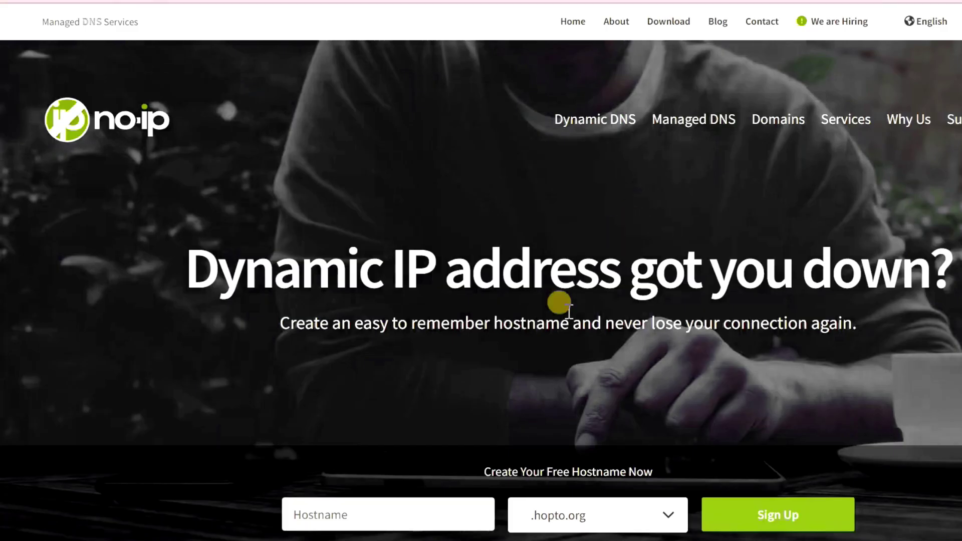
Sign up for the hostname milan125 with the .ddns.net domain.
scroll(560, 305, "down", 4)
left_click(343, 336)
type("milan125")
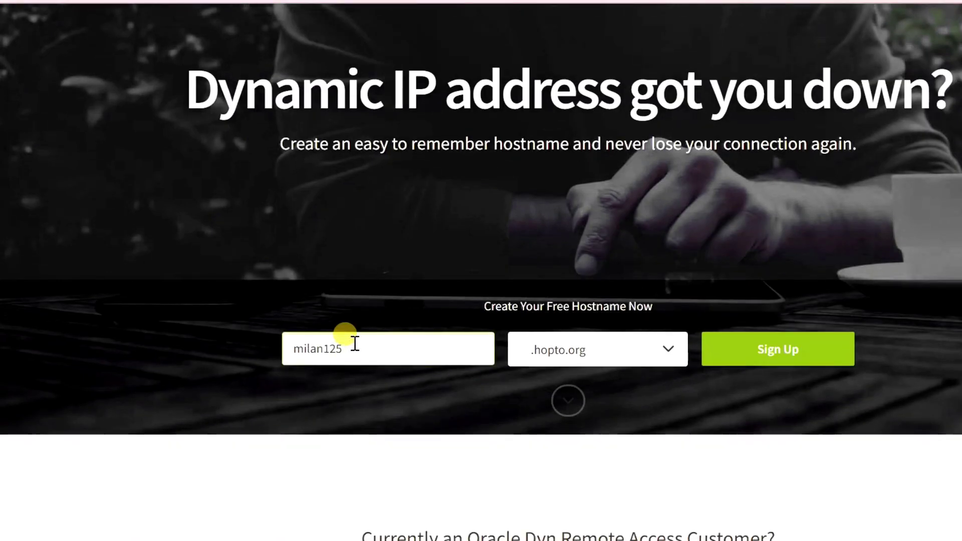
left_click(650, 341)
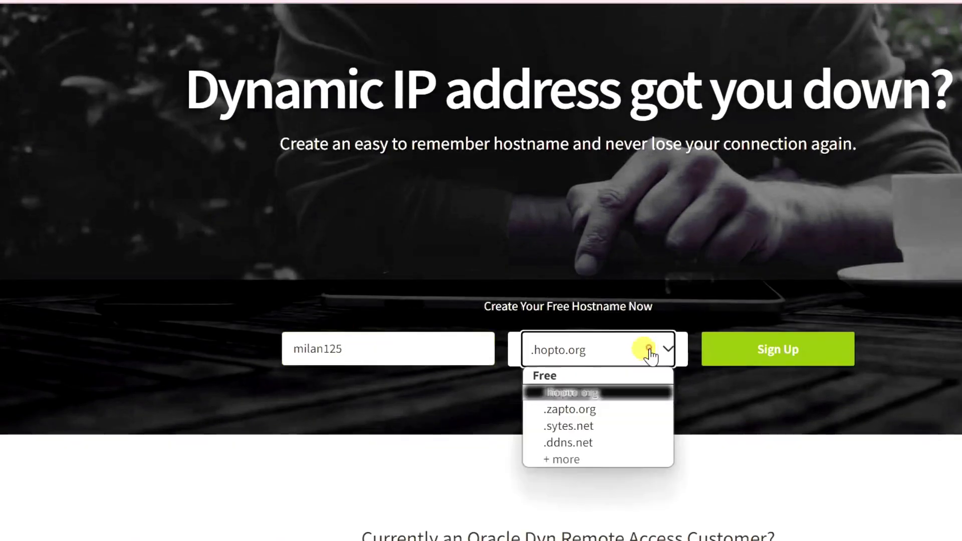
left_click(571, 444)
left_click(777, 357)
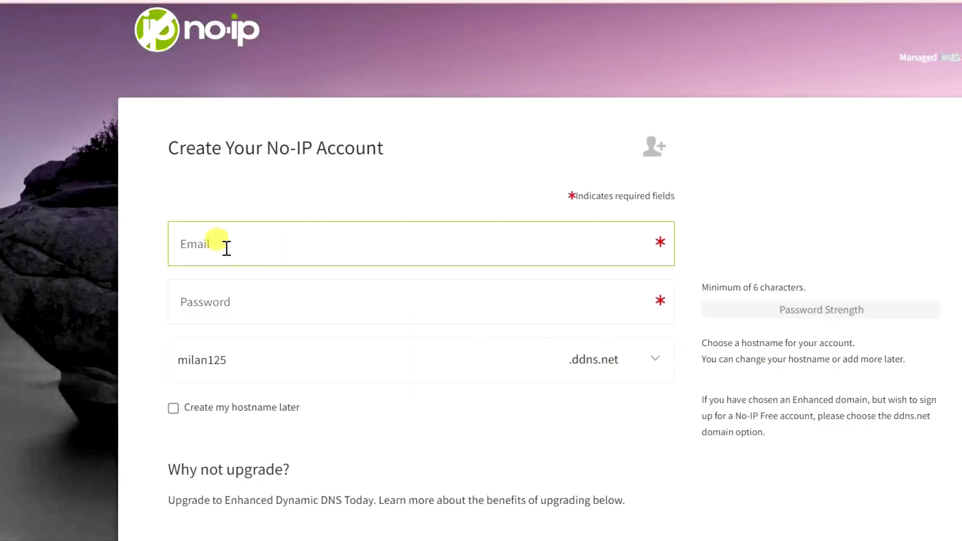
Fill in the account e-mail and password, then copy the hostname milan125.ddns.net.
left_click(225, 246)
left_click(217, 293)
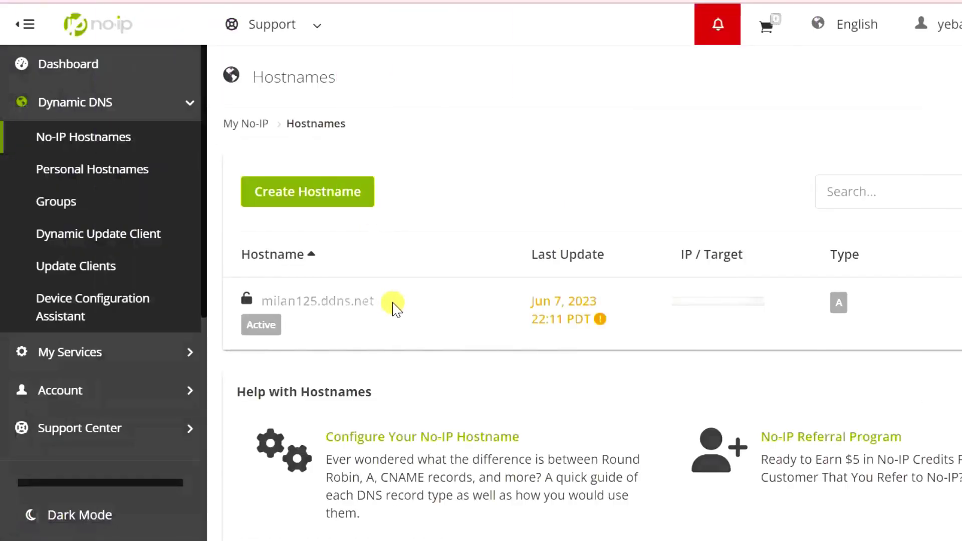
left_click_drag(392, 302, 264, 307)
key("ctrl+c")
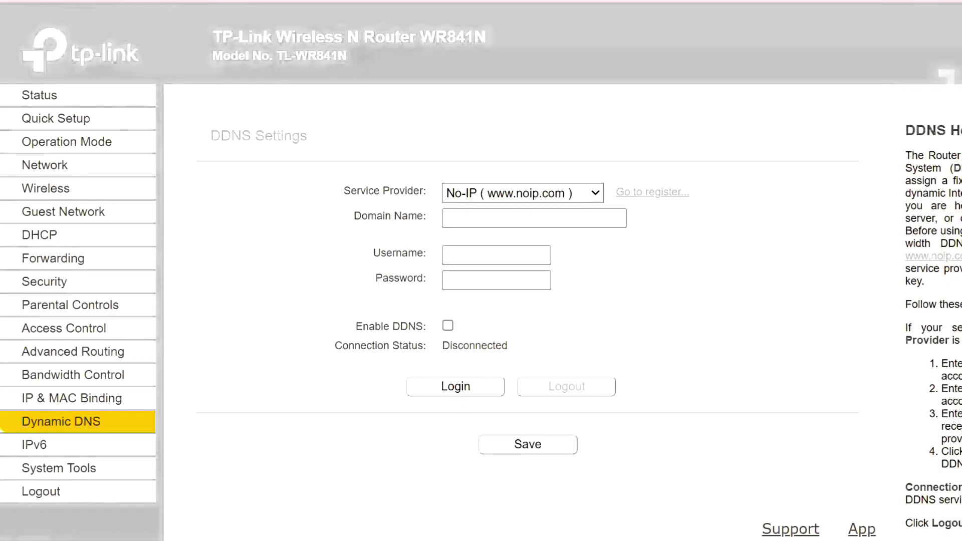
Enter milan125.ddns.net and the No-IP credentials, enable DDNS, and log in, declining password saving.
left_click(451, 218)
key("ctrl+v")
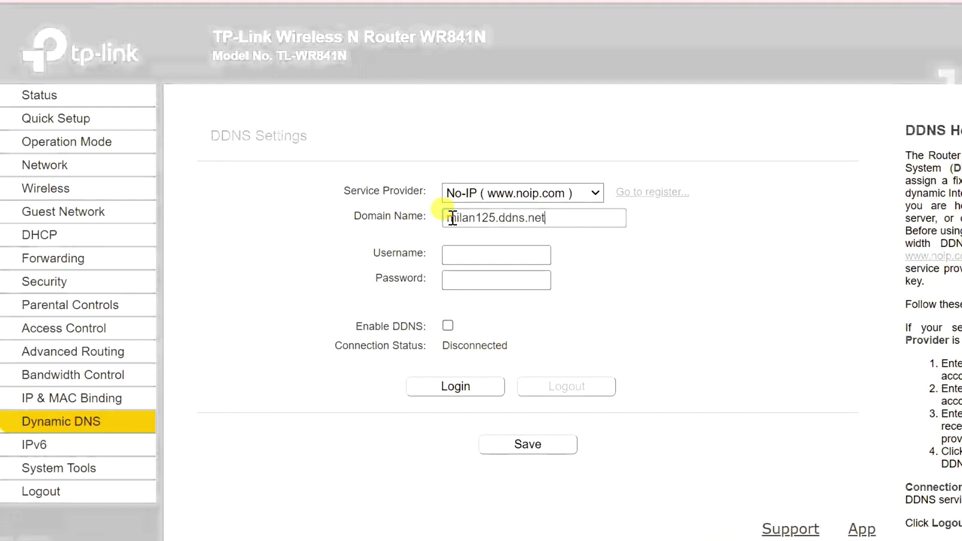
left_click(462, 254)
key("ctrl+v")
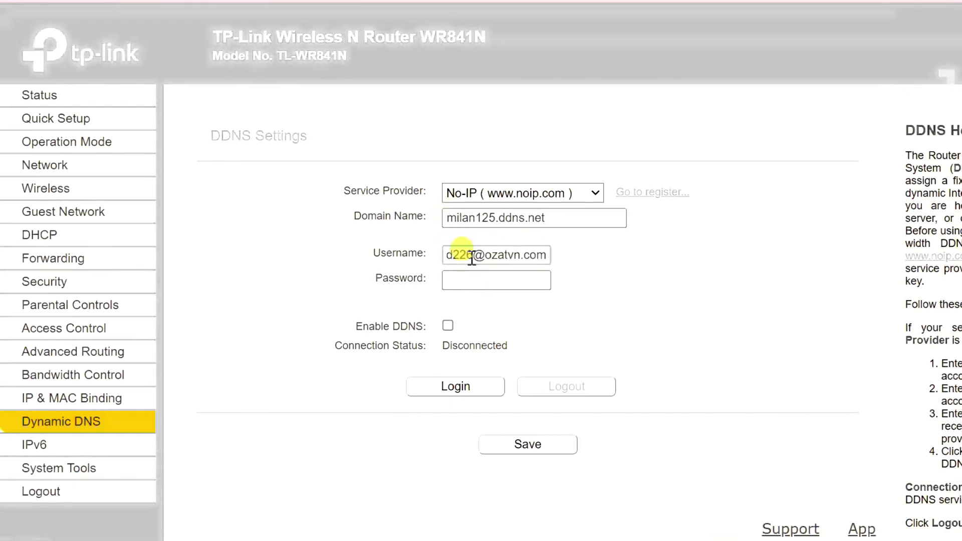
left_click(473, 279)
key("ctrl+v")
left_click(448, 326)
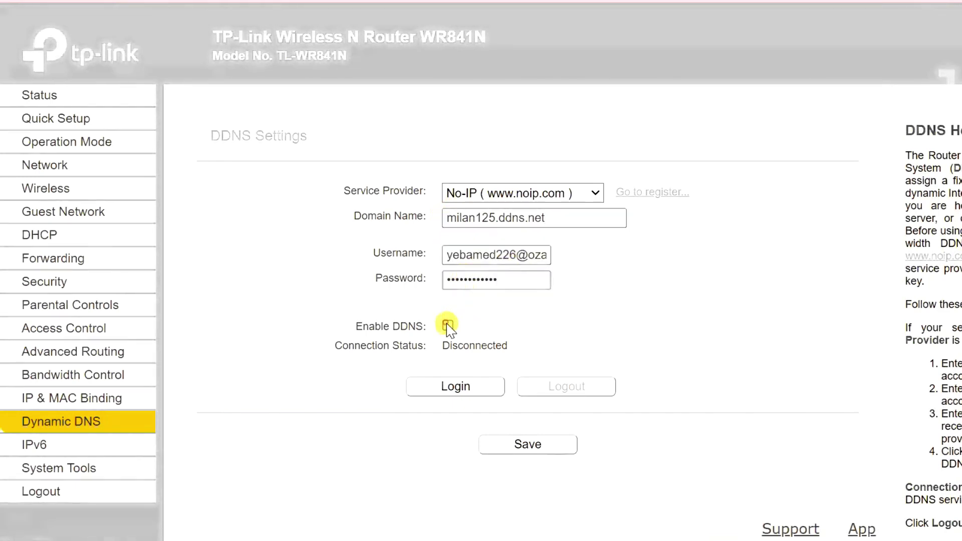
left_click(458, 388)
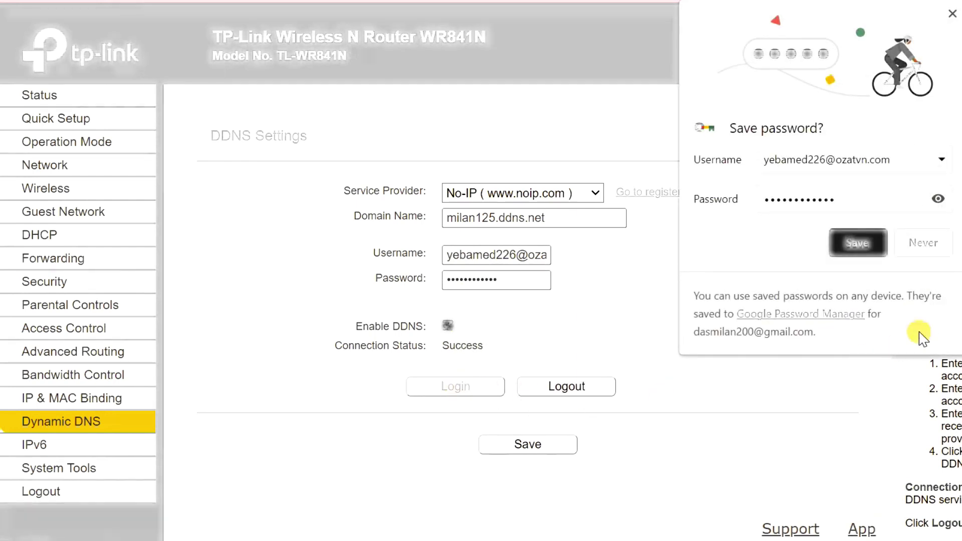
left_click(923, 244)
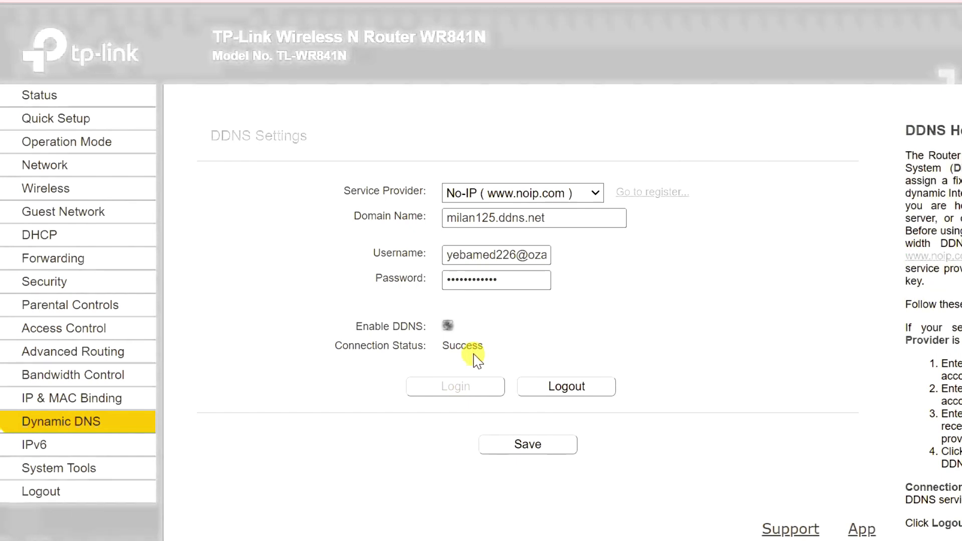
left_click_drag(551, 218, 464, 224)
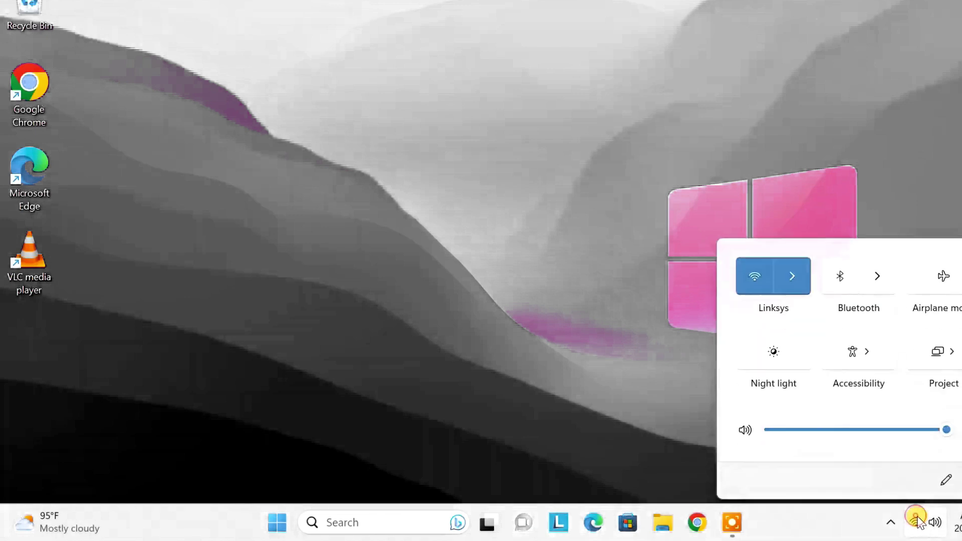
Confirm the PC is on the Linksys Wi-Fi, then launch Remote Desktop Connection from search.
left_click(800, 288)
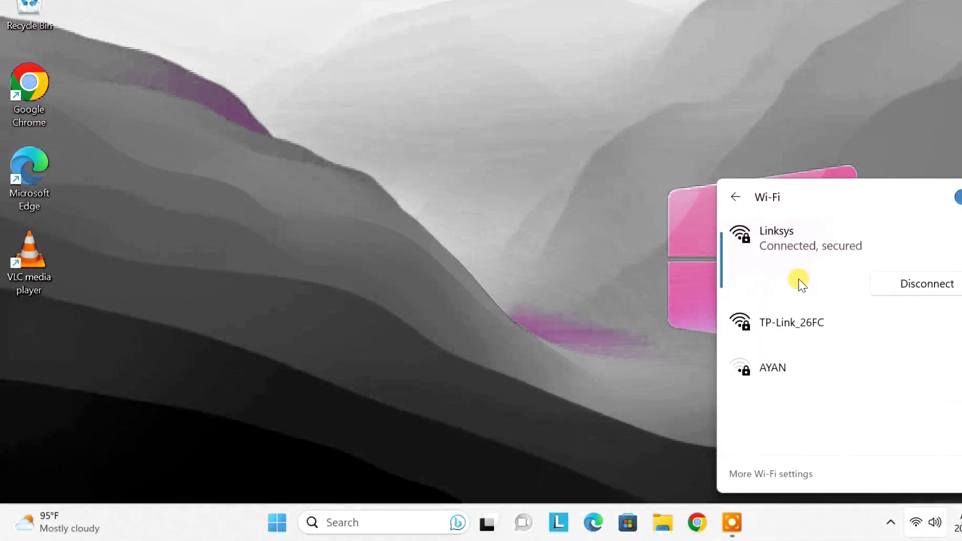
left_click(586, 299)
left_click(409, 521)
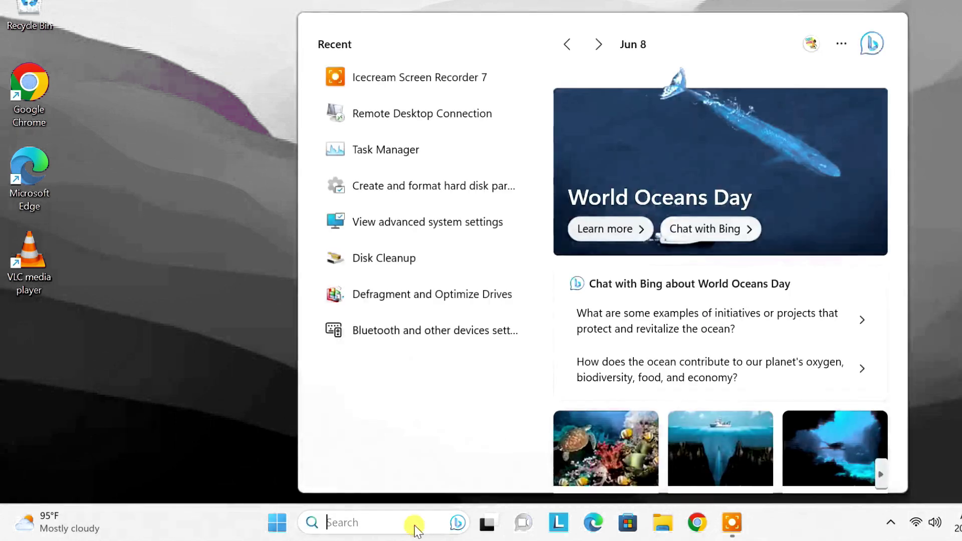
type("remote desktop")
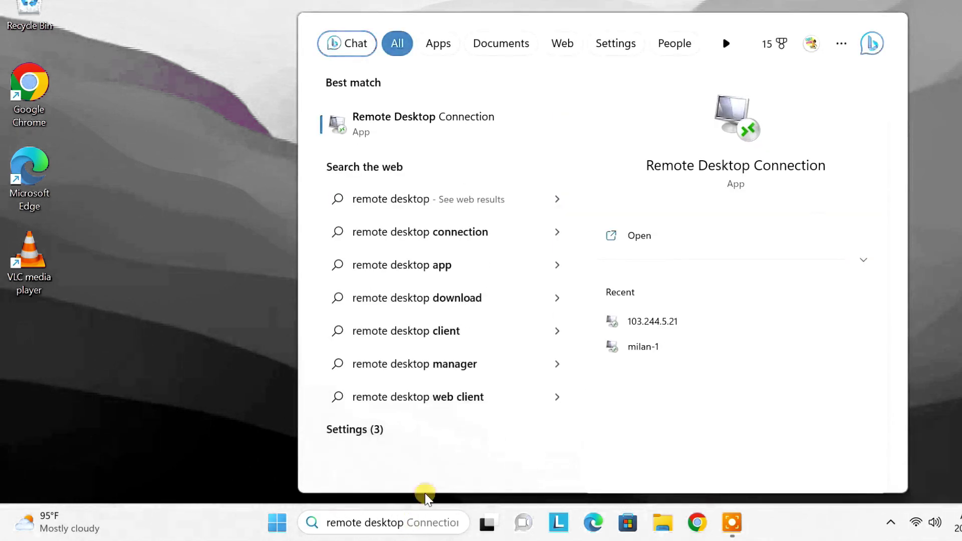
left_click(466, 124)
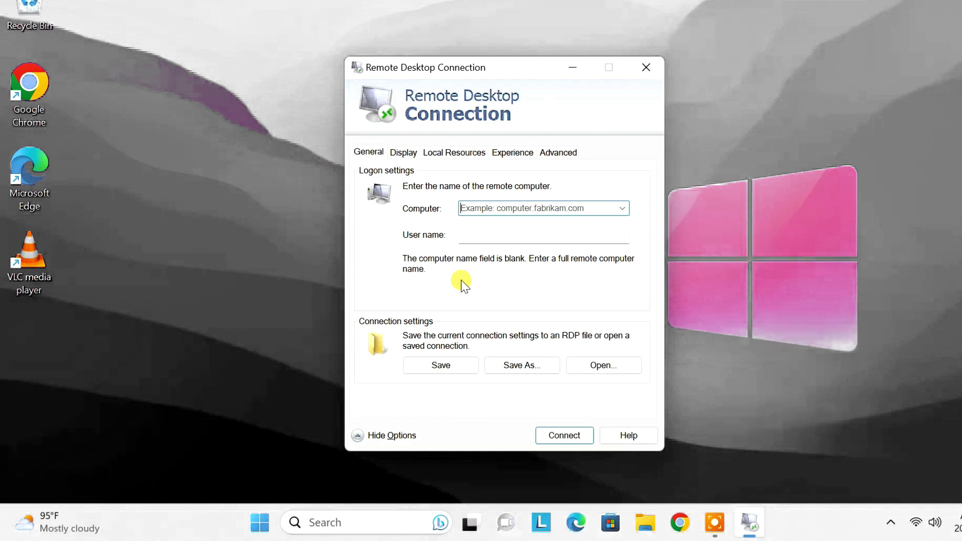
Set the computer to milan125.ddns.net, enter the remote user name, and allow saving credentials.
left_click(487, 212)
key("ctrl+v")
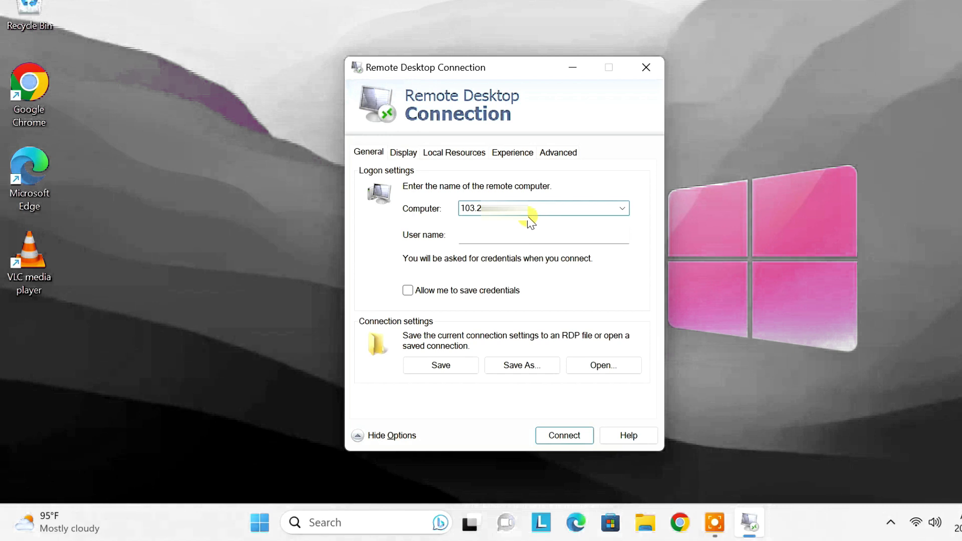
key("ctrl+a")
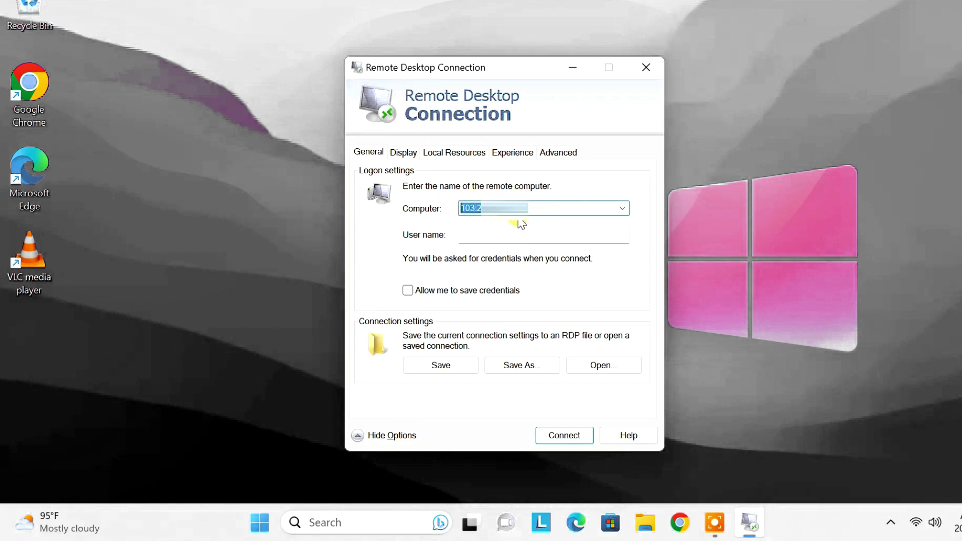
key("BackSpace")
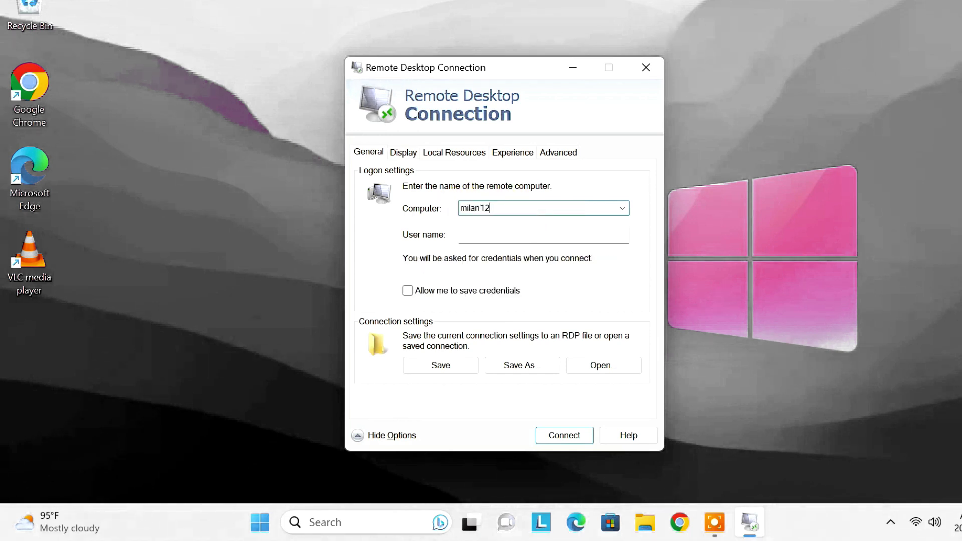
left_click(515, 231)
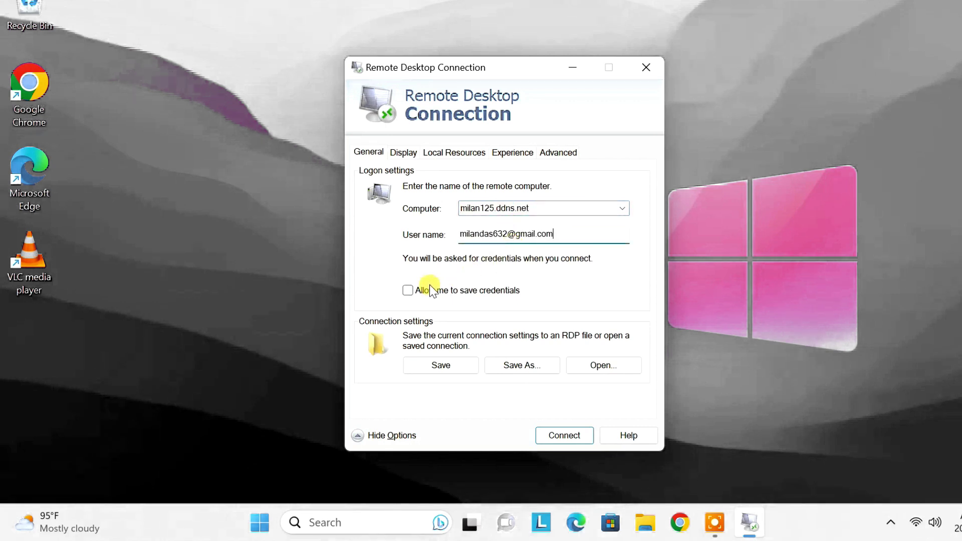
left_click(412, 289)
Connect with the remote account's password and permanently accept the certificate warning.
left_click(565, 435)
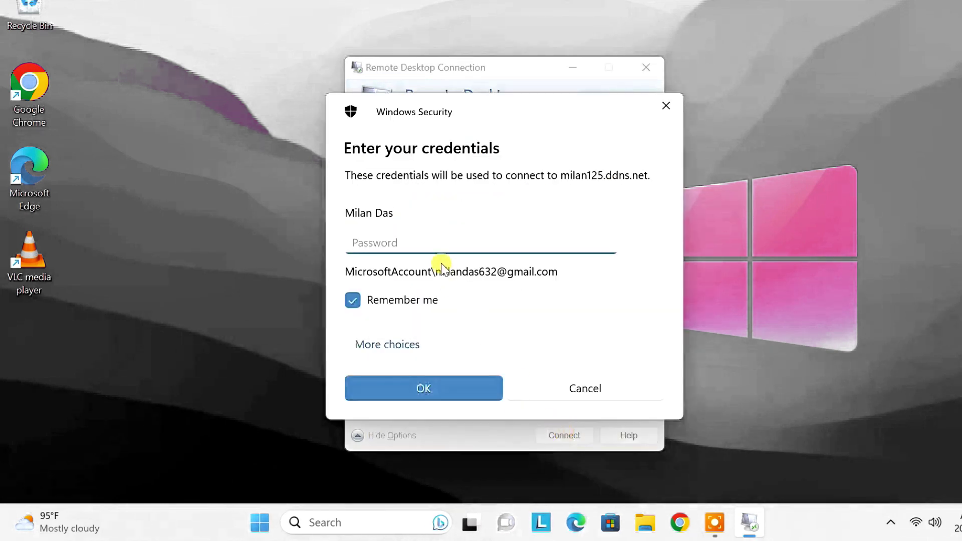
key("ctrl+v")
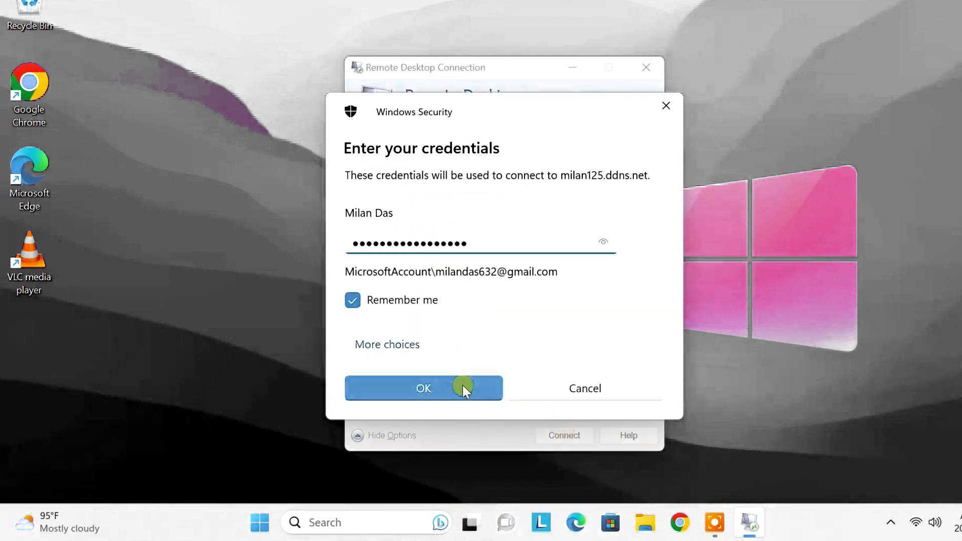
left_click(461, 389)
left_click(372, 363)
left_click(571, 396)
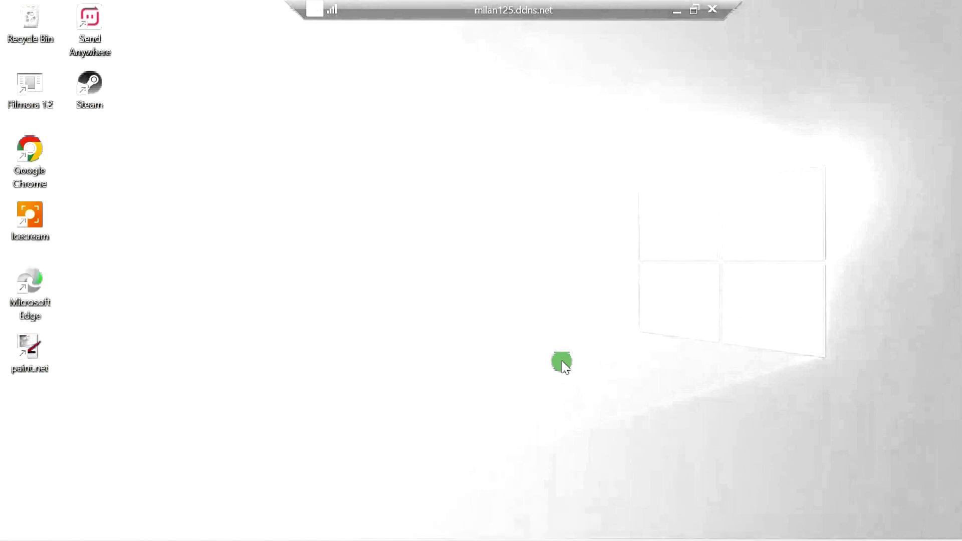
On the remote PC, view This PC's drives in File Explorer, then close Explorer and Command Prompt.
key("super+e")
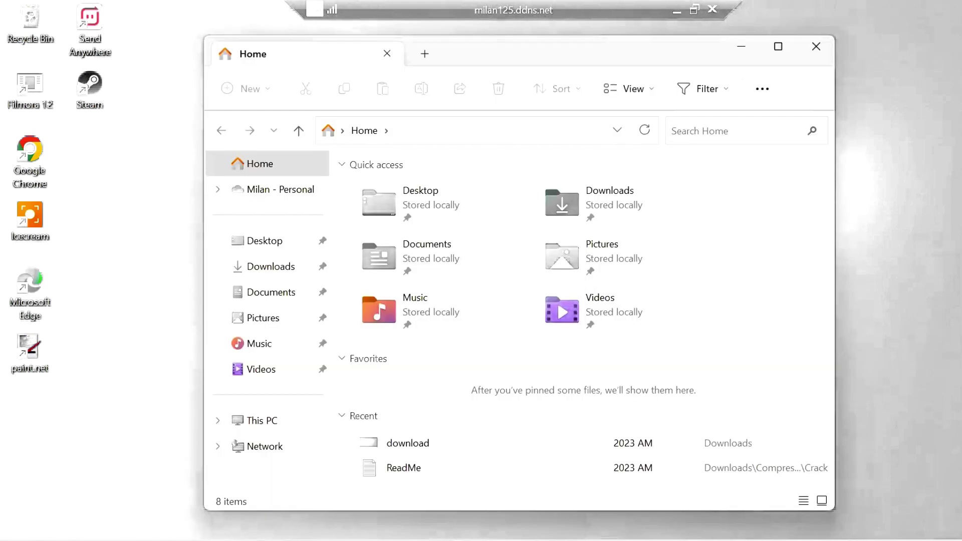
left_click(290, 421)
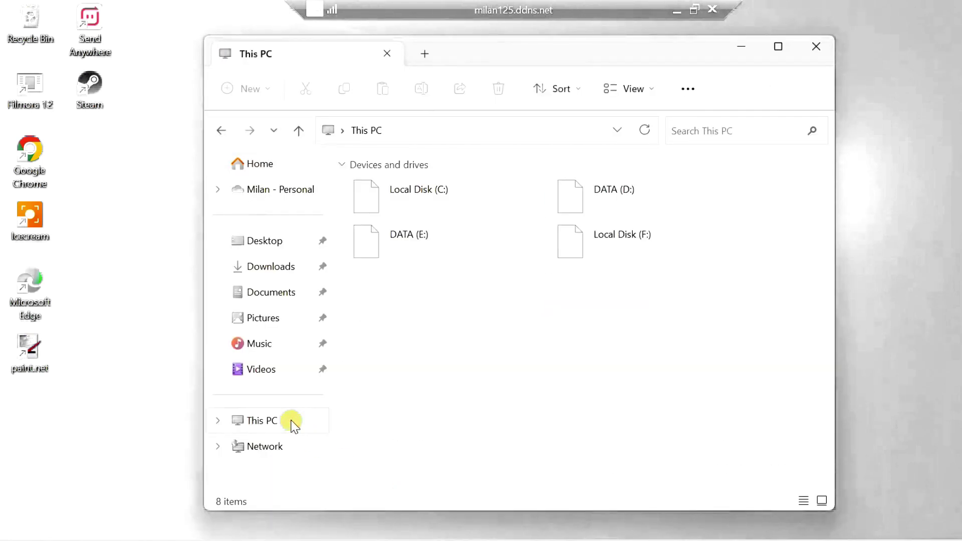
left_click(812, 47)
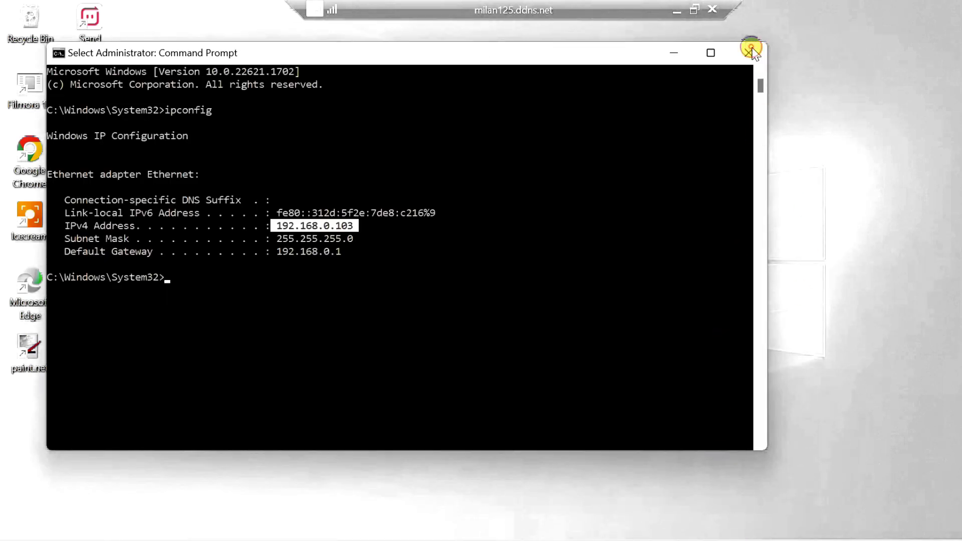
left_click(750, 49)
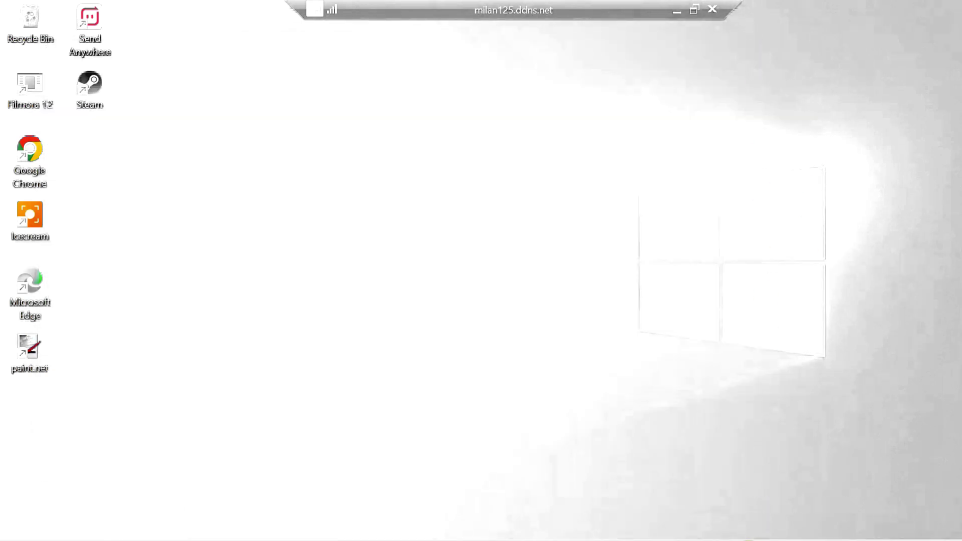